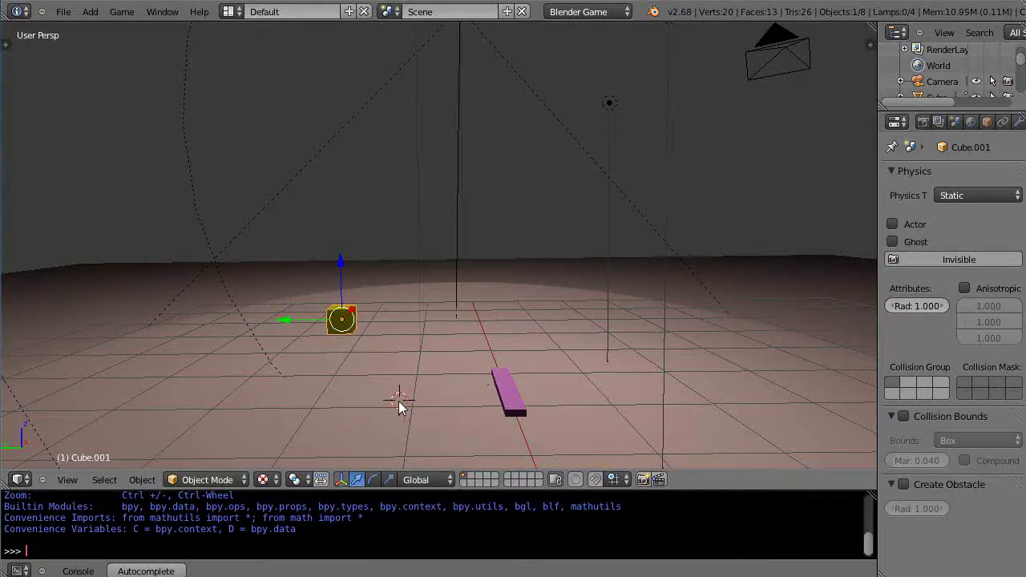
Step: Orbit to a lower view, place the 3D cursor on the floor, and test-play the game, then stop it
{"action": "middle_click_drag", "start_coordinate": [394, 401], "coordinate": [388, 409]}
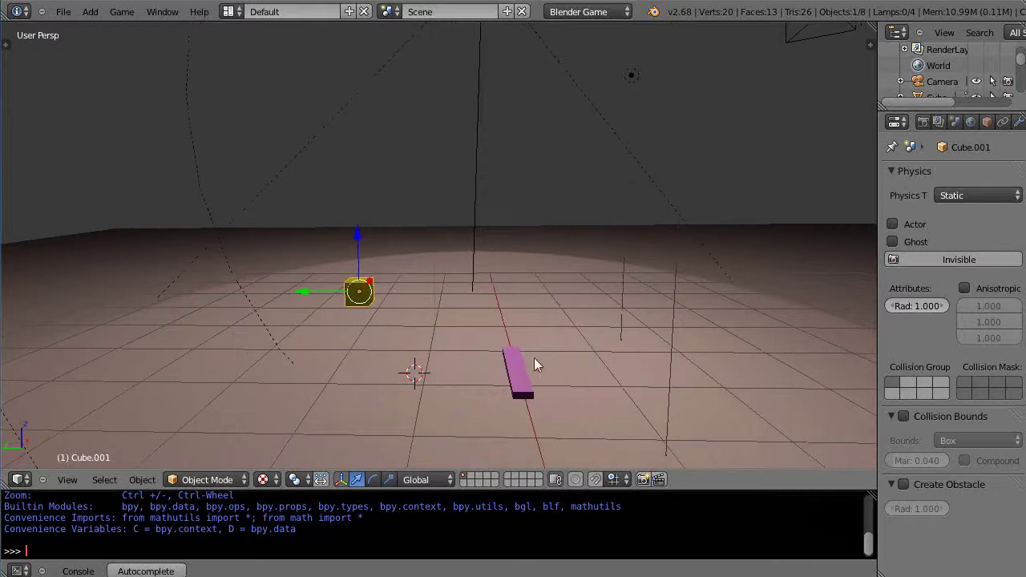
{"action": "left_click", "coordinate": [481, 371]}
{"action": "key", "text": "p"}
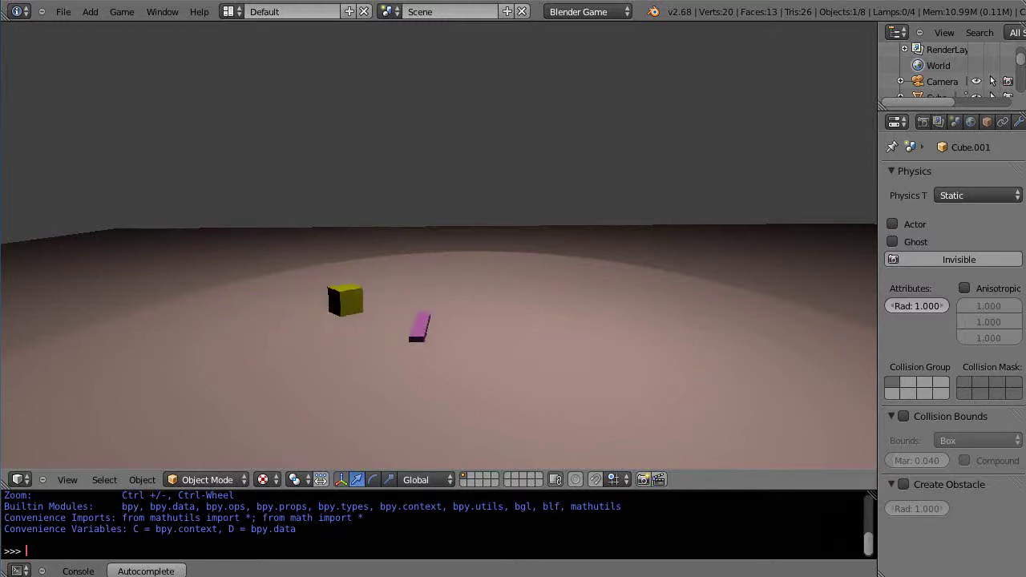
{"action": "key", "text": "Escape"}
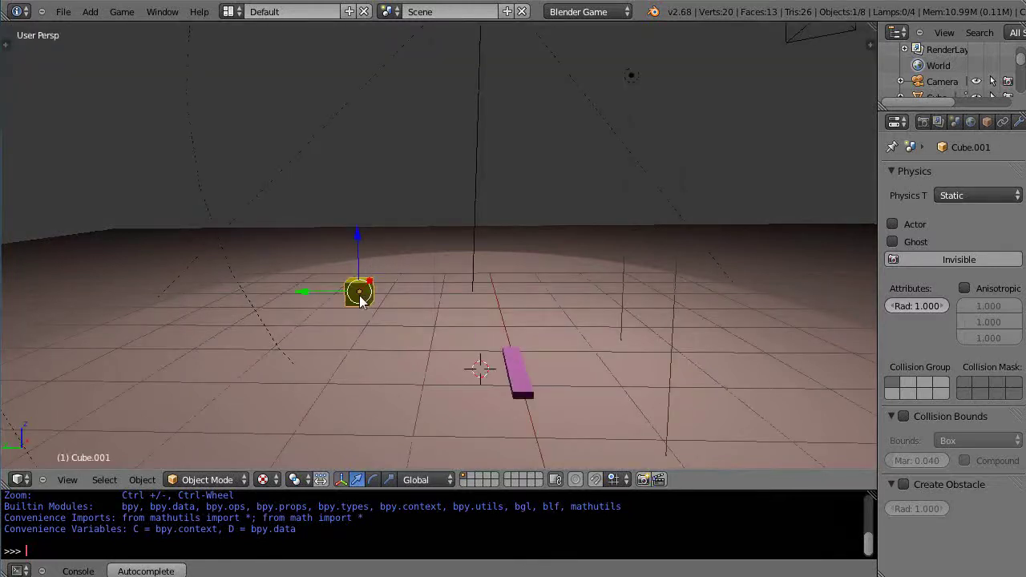
Step: Switch to Game Logic and maximize the logic editor, framing the Always sensor, And controller and Steering actuator
{"action": "key", "text": "ctrl+Right"}
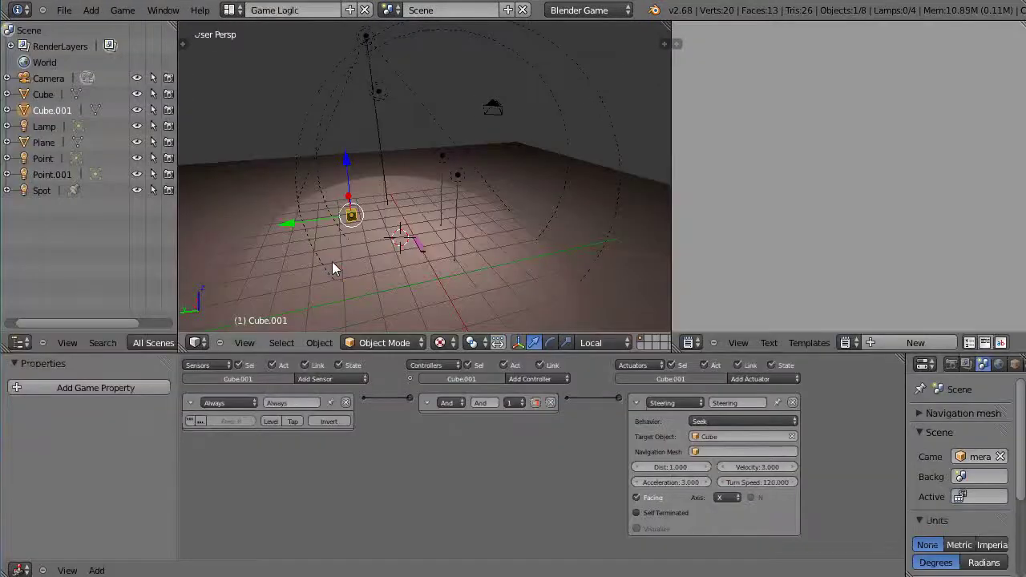
{"action": "key", "text": "ctrl+Up"}
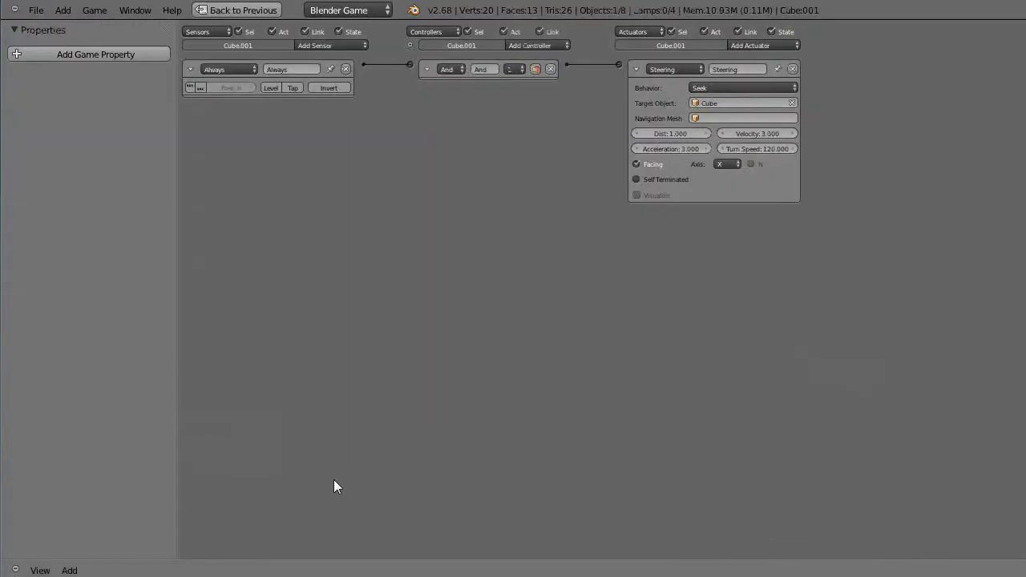
{"action": "scroll", "coordinate": [300, 313], "scroll_direction": "up", "scroll_amount": 3}
{"action": "middle_click_drag", "start_coordinate": [300, 319], "coordinate": [723, 326]}
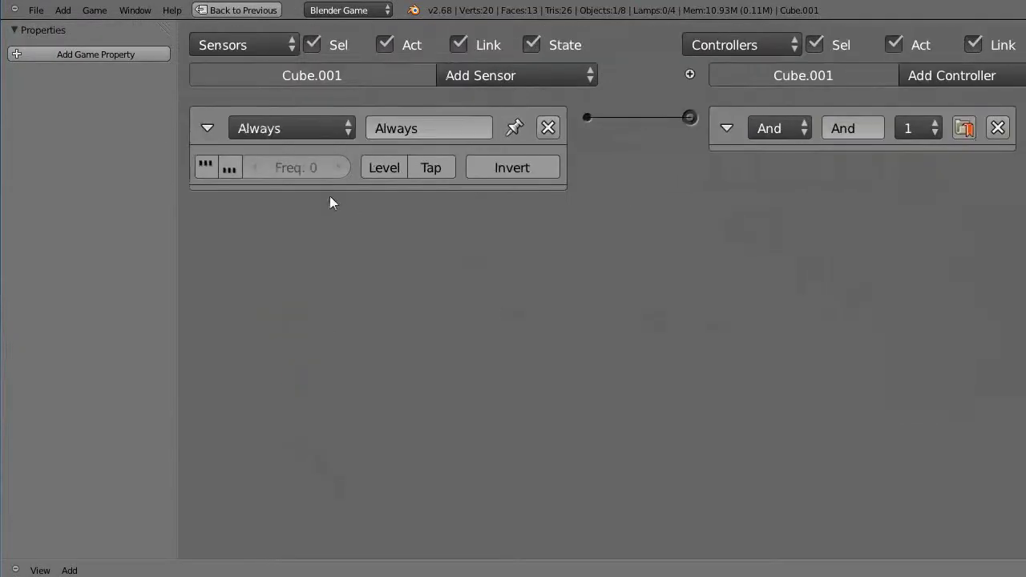
{"action": "middle_click_drag", "start_coordinate": [745, 216], "coordinate": [142, 313]}
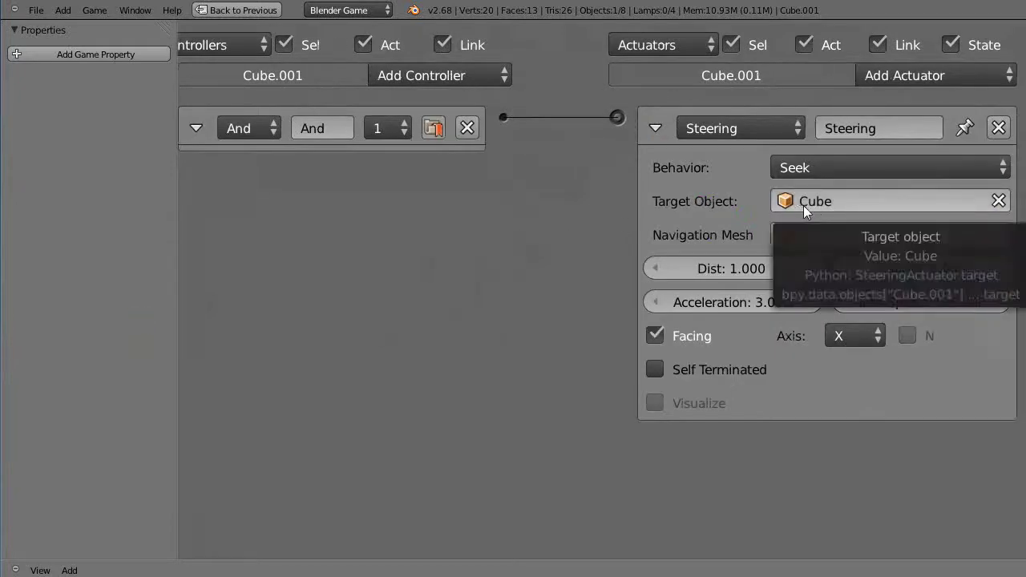
{"action": "scroll", "coordinate": [541, 280], "scroll_direction": "down", "scroll_amount": 1}
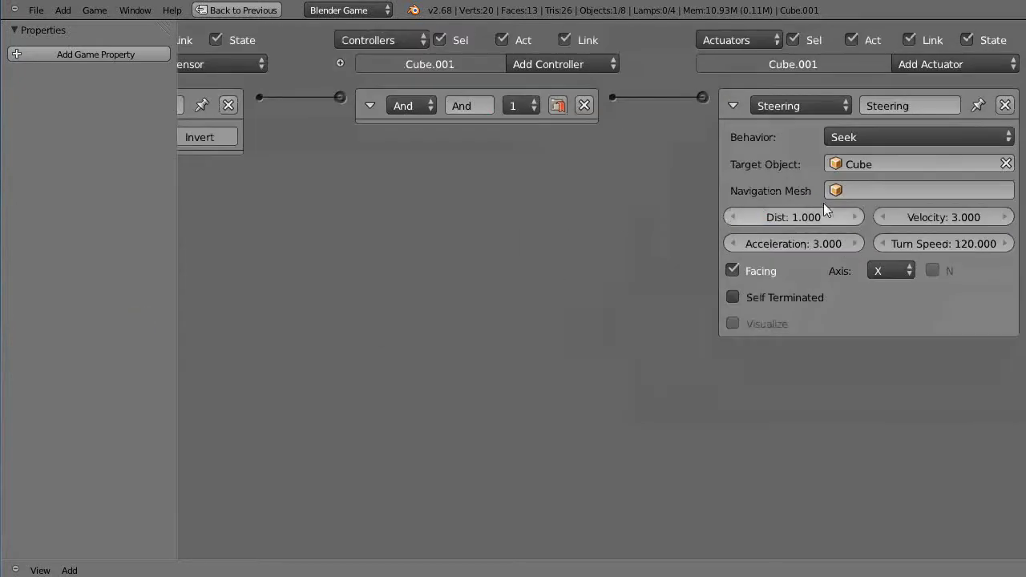
{"action": "scroll", "coordinate": [519, 253], "scroll_direction": "down", "scroll_amount": 1}
{"action": "middle_click_drag", "start_coordinate": [506, 242], "coordinate": [561, 281]}
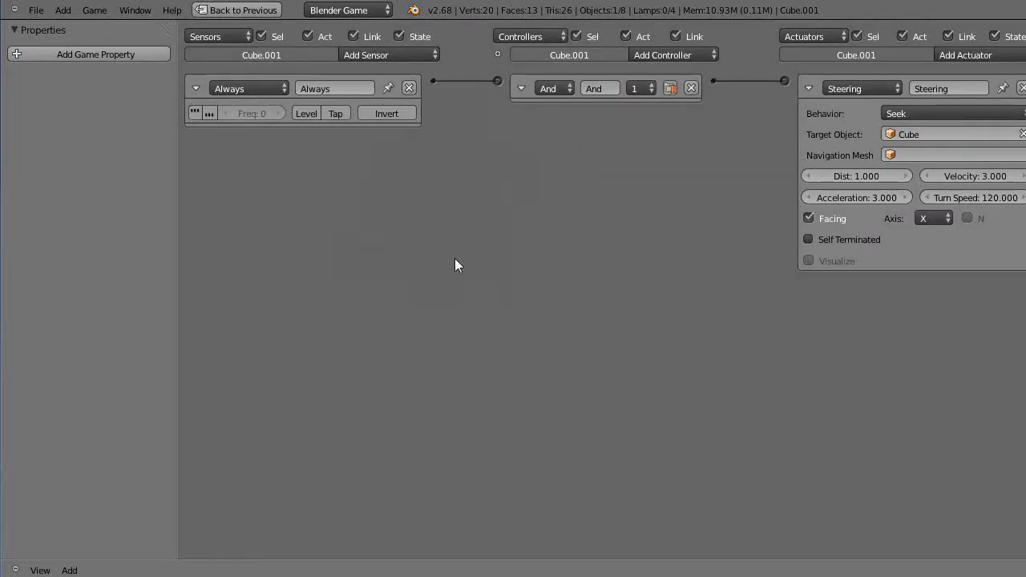
{"action": "scroll", "coordinate": [459, 260], "scroll_direction": "up", "scroll_amount": 1}
{"action": "scroll", "coordinate": [459, 260], "scroll_direction": "down", "scroll_amount": 1}
{"action": "middle_click_drag", "start_coordinate": [433, 211], "coordinate": [489, 218]}
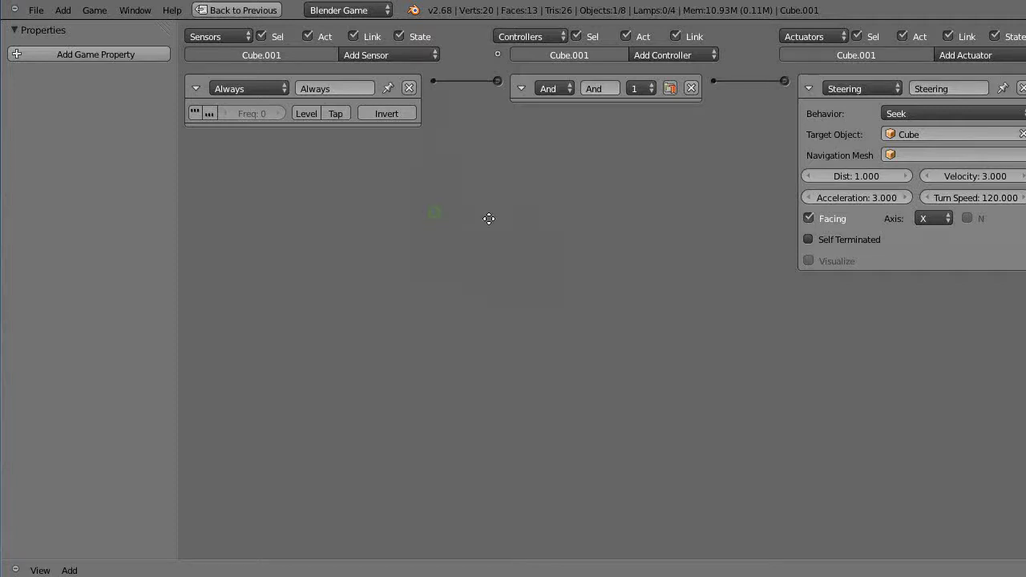
Step: Delete the Always sensor and add a new game property named clock
{"action": "left_click", "coordinate": [408, 88]}
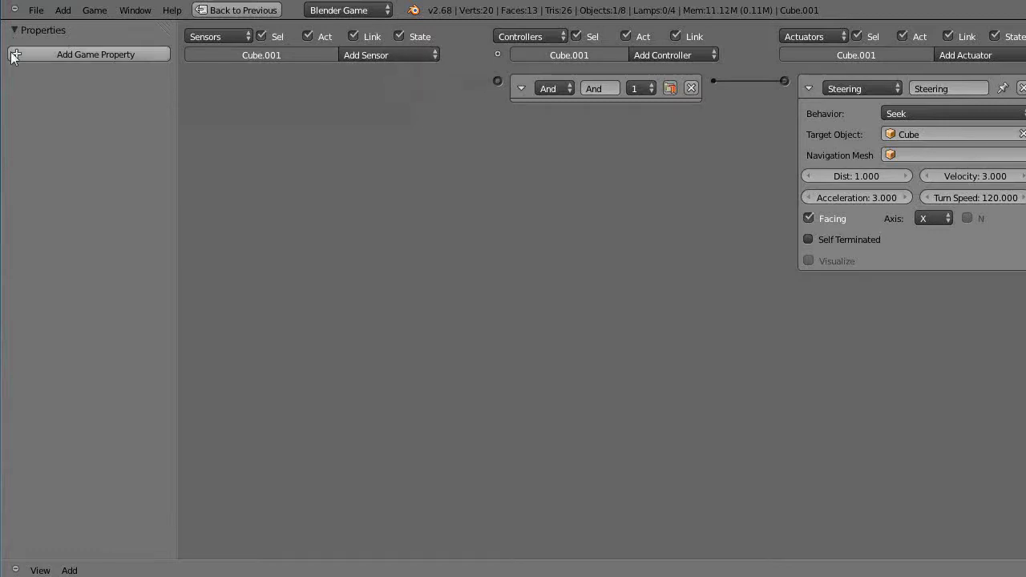
{"action": "left_click", "coordinate": [130, 55]}
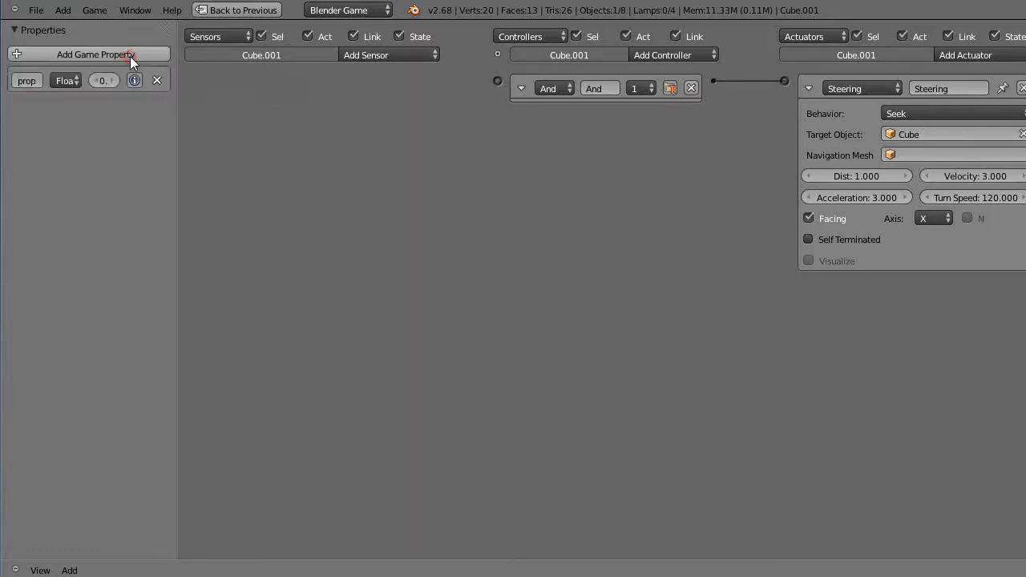
{"action": "left_click", "coordinate": [29, 83]}
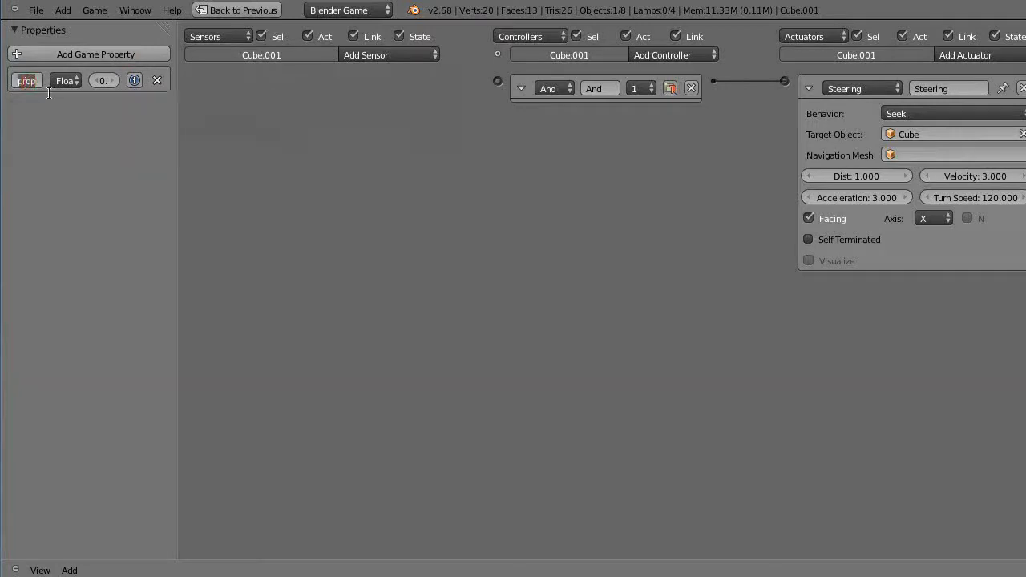
{"action": "type", "text": "clock"}
Step: Widen the properties panel and set the clock property's type to Timer
{"action": "left_click_drag", "start_coordinate": [179, 145], "coordinate": [251, 155]}
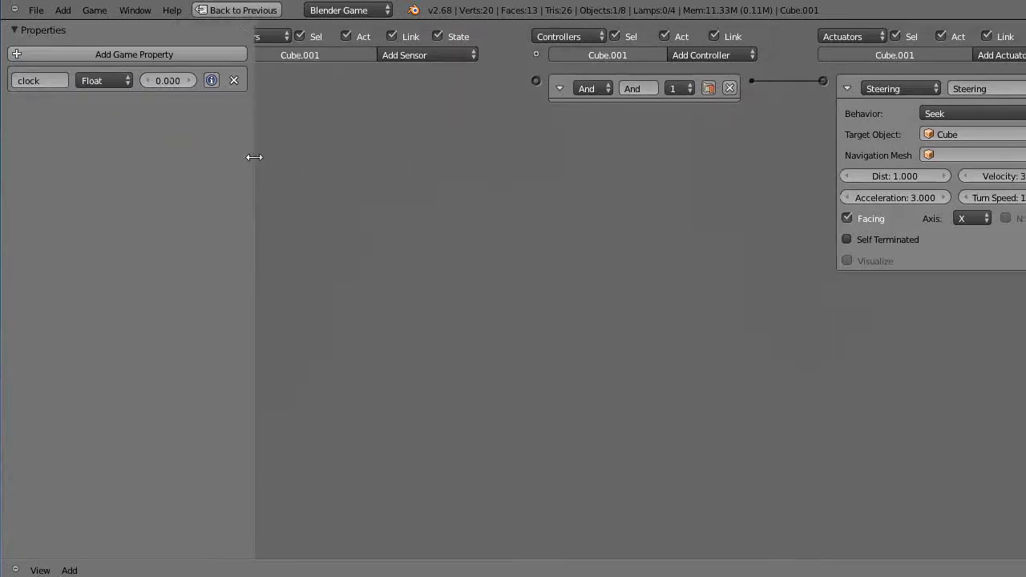
{"action": "left_click", "coordinate": [127, 81]}
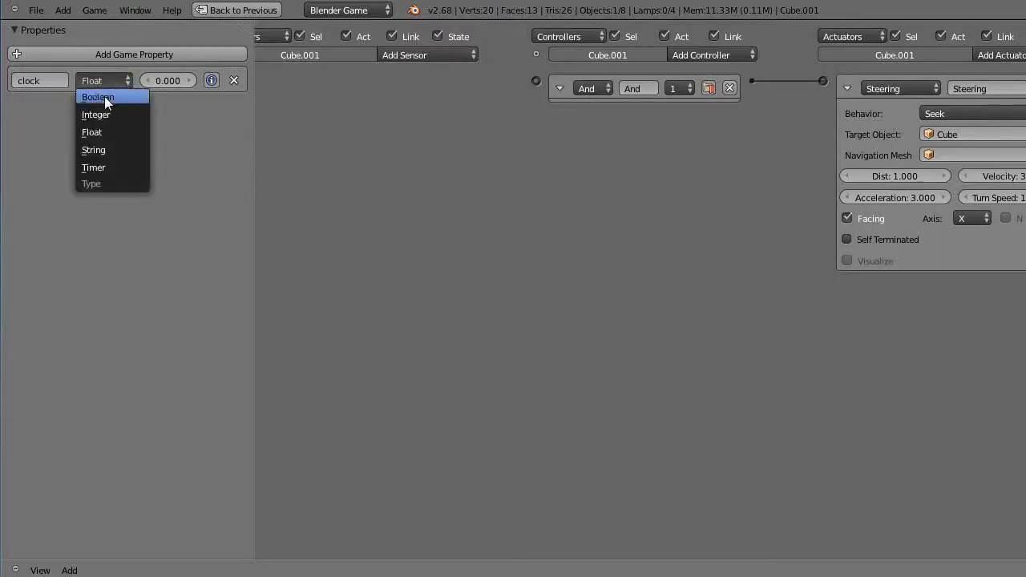
{"action": "left_click", "coordinate": [96, 167]}
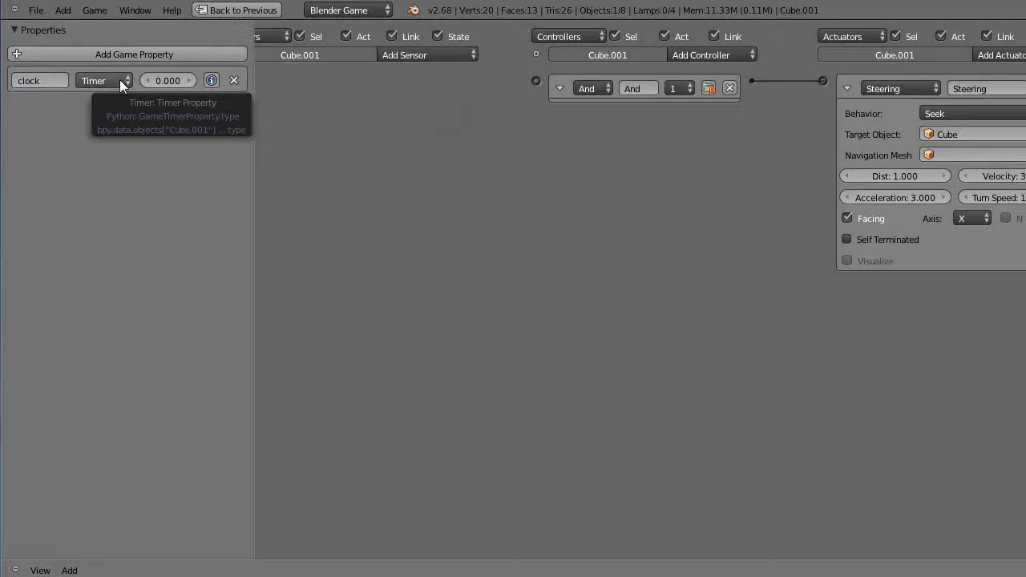
{"action": "left_click", "coordinate": [349, 137]}
{"action": "scroll", "coordinate": [304, 139], "scroll_direction": "down", "scroll_amount": 2}
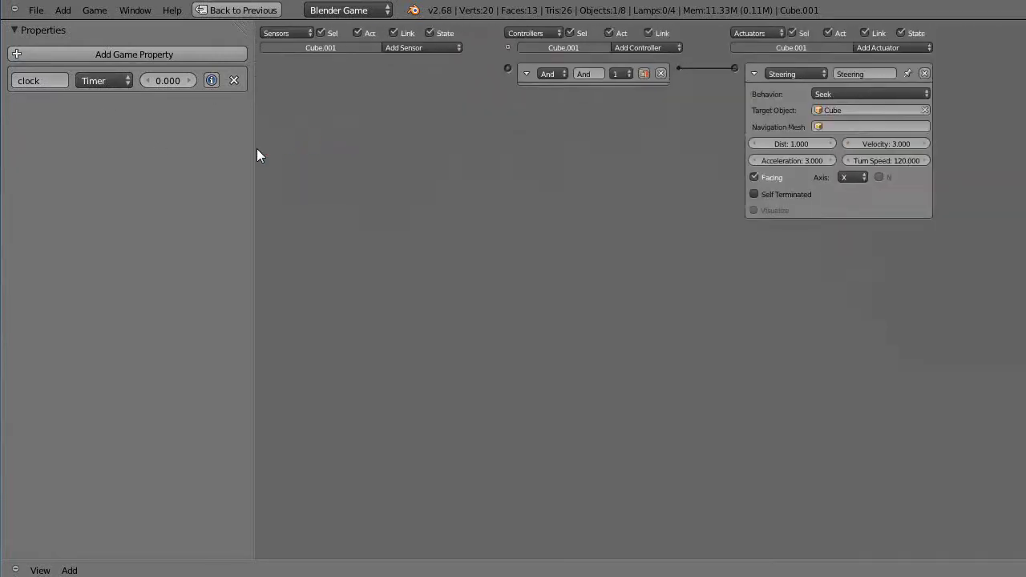
Step: Add a Property sensor on clock with Interval evaluation and enable clock's debug display
{"action": "left_click", "coordinate": [426, 49]}
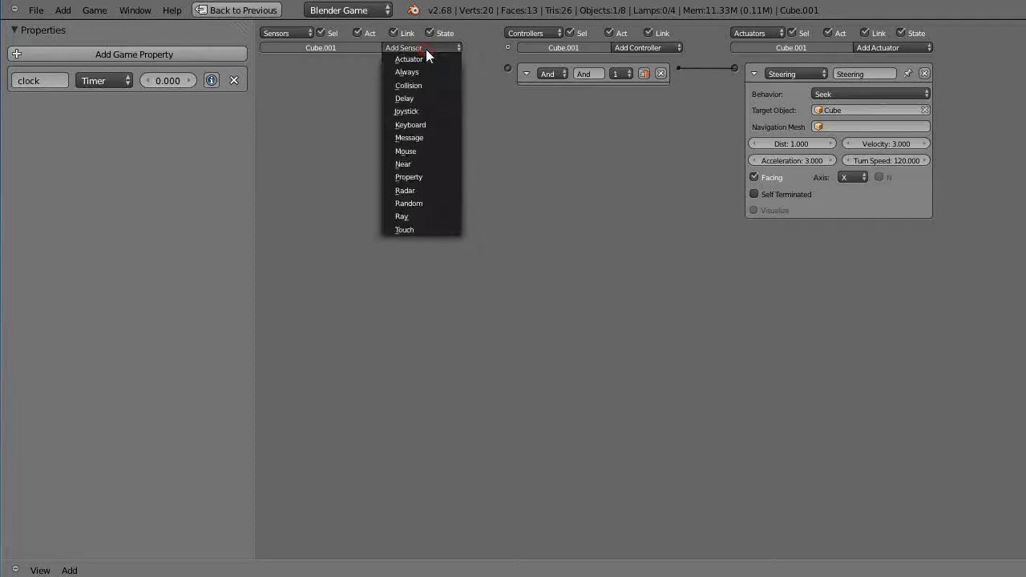
{"action": "left_click", "coordinate": [415, 176]}
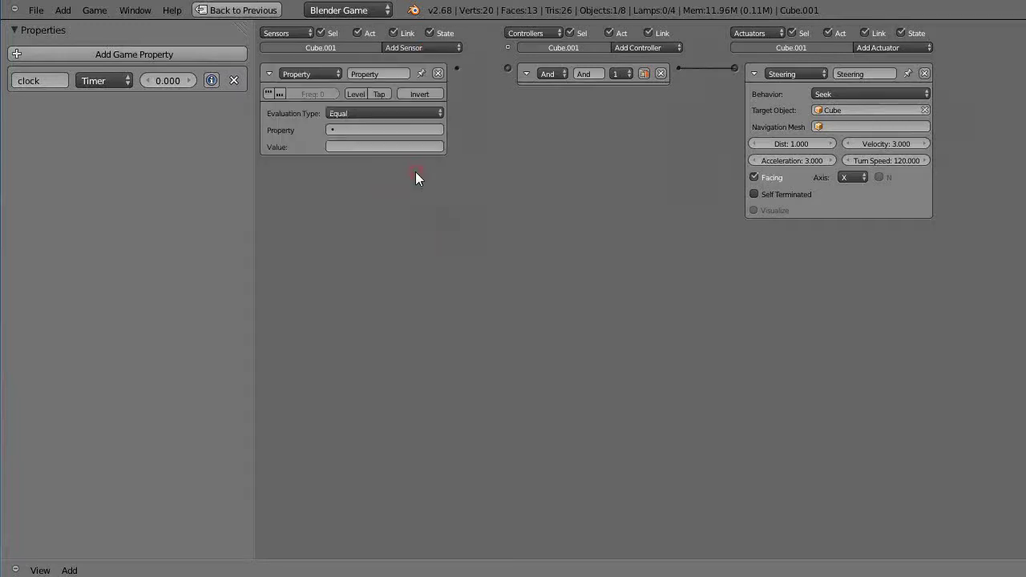
{"action": "left_click", "coordinate": [378, 131]}
{"action": "left_click", "coordinate": [337, 149]}
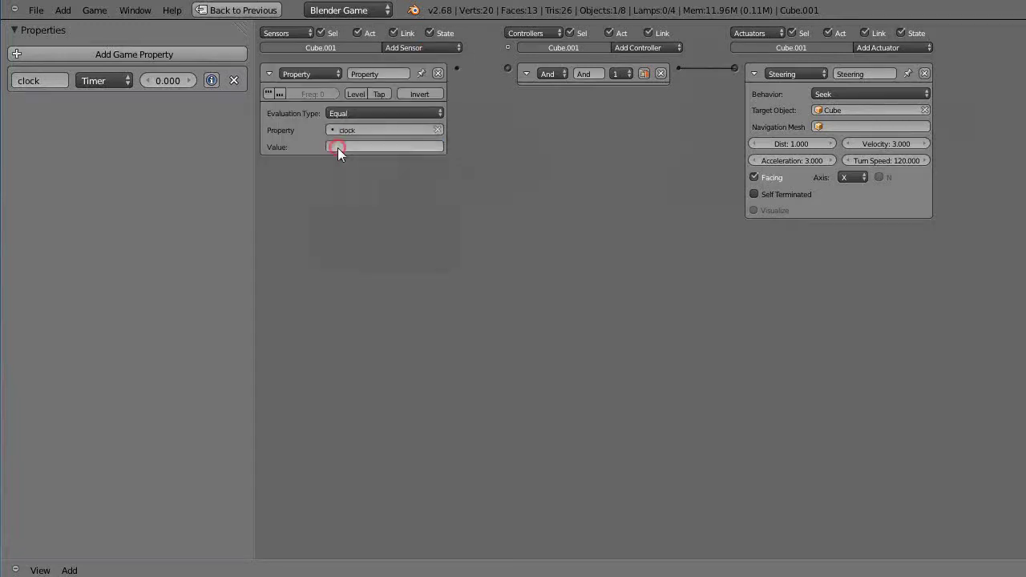
{"action": "left_click", "coordinate": [345, 147]}
{"action": "left_click", "coordinate": [363, 113]}
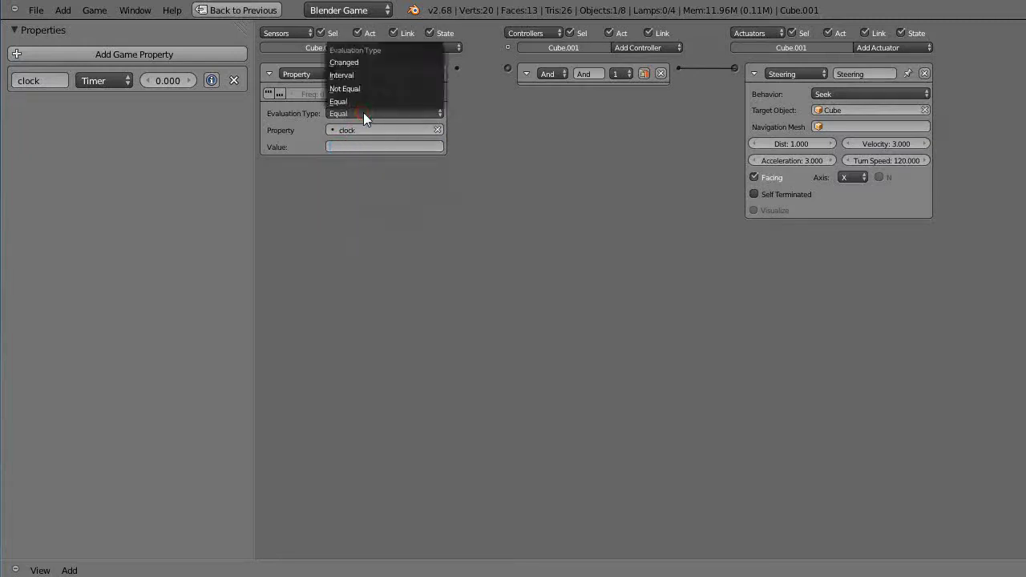
{"action": "left_click", "coordinate": [348, 73]}
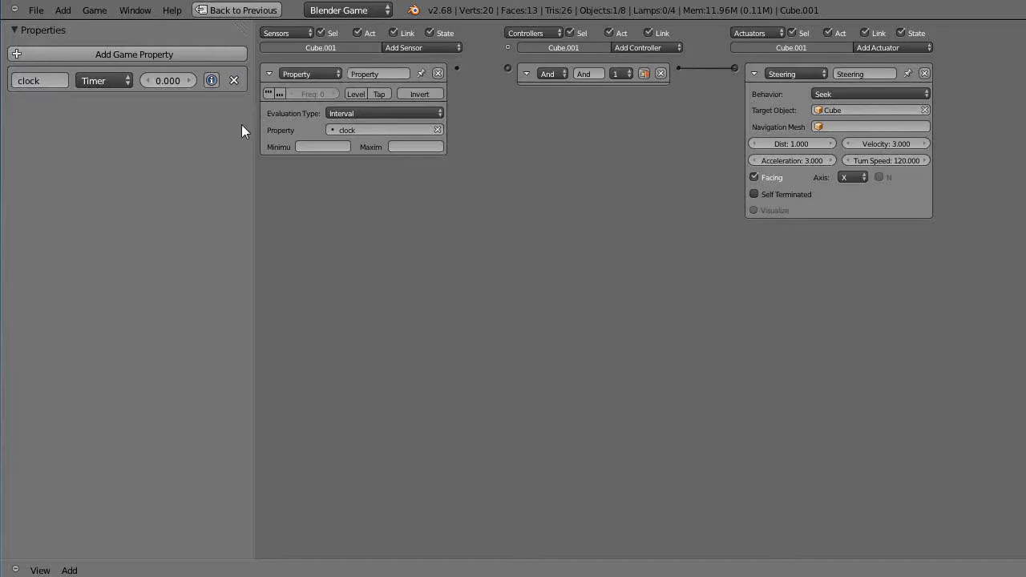
{"action": "left_click", "coordinate": [212, 80]}
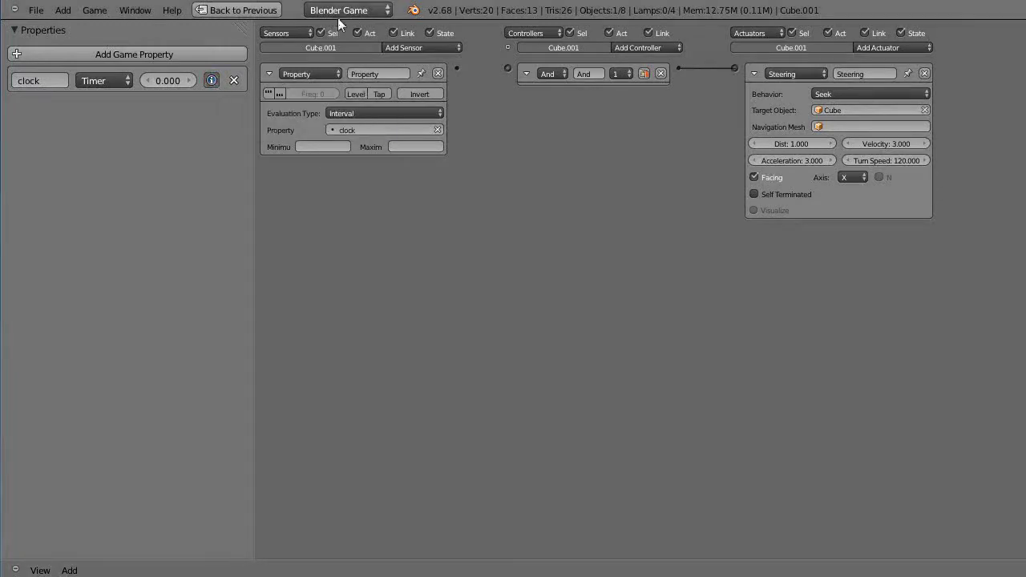
Step: Restore the Game Logic layout, orbit the 3D view, and start the game with P
{"action": "key", "text": "ctrl+Up"}
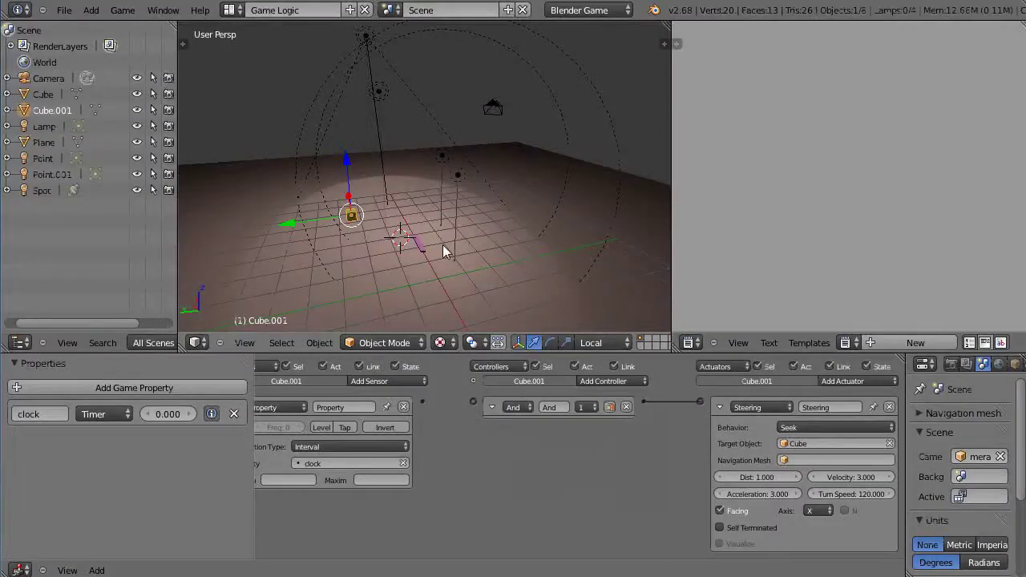
{"action": "middle_click_drag", "start_coordinate": [419, 254], "coordinate": [396, 238]}
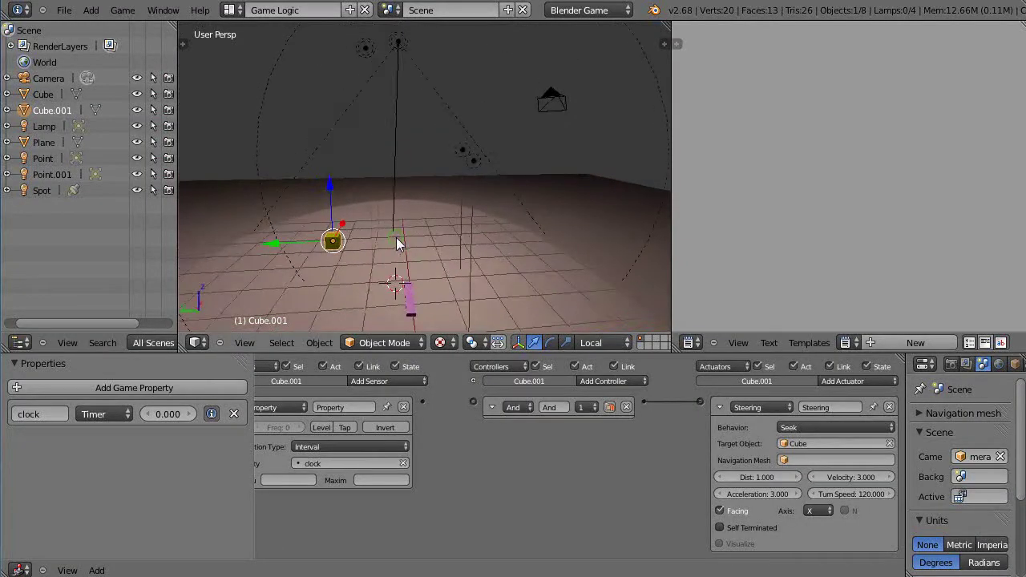
{"action": "key", "text": "p"}
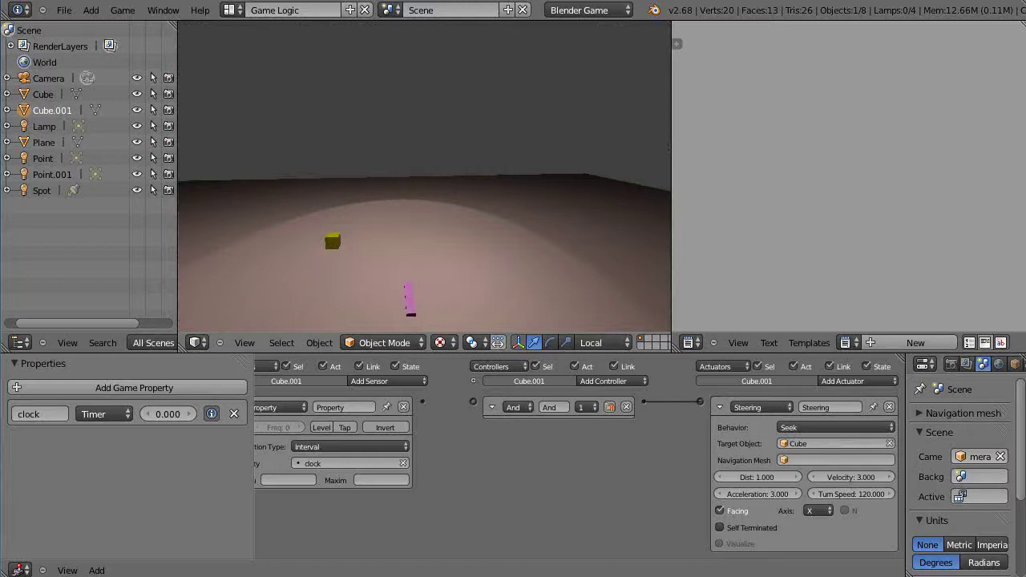
Step: Stop the game and set the Property sensor to test whether clock equals 10
{"action": "key", "text": "Escape"}
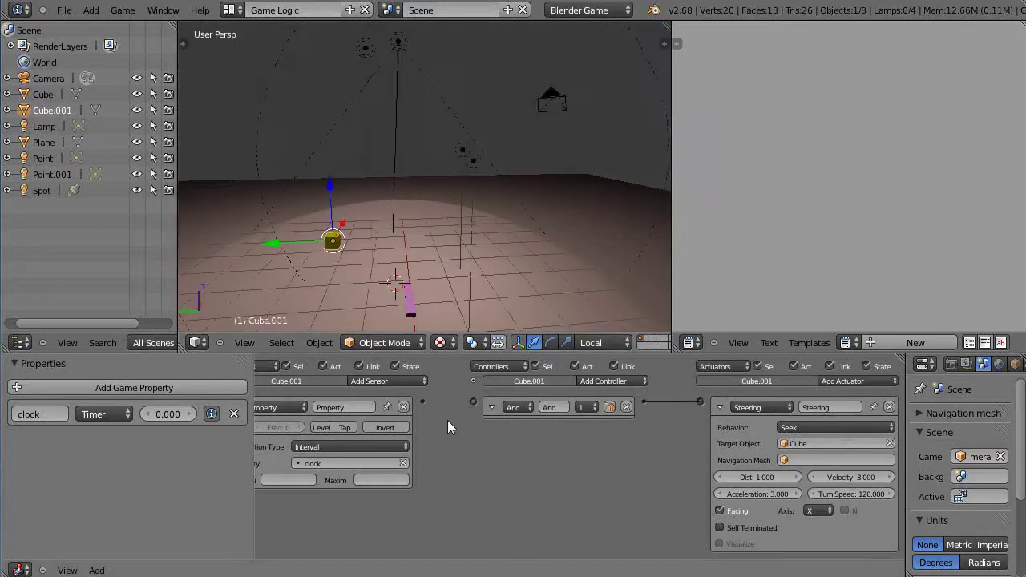
{"action": "scroll", "coordinate": [440, 471], "scroll_direction": "left", "scroll_amount": 2, "text": "ctrl"}
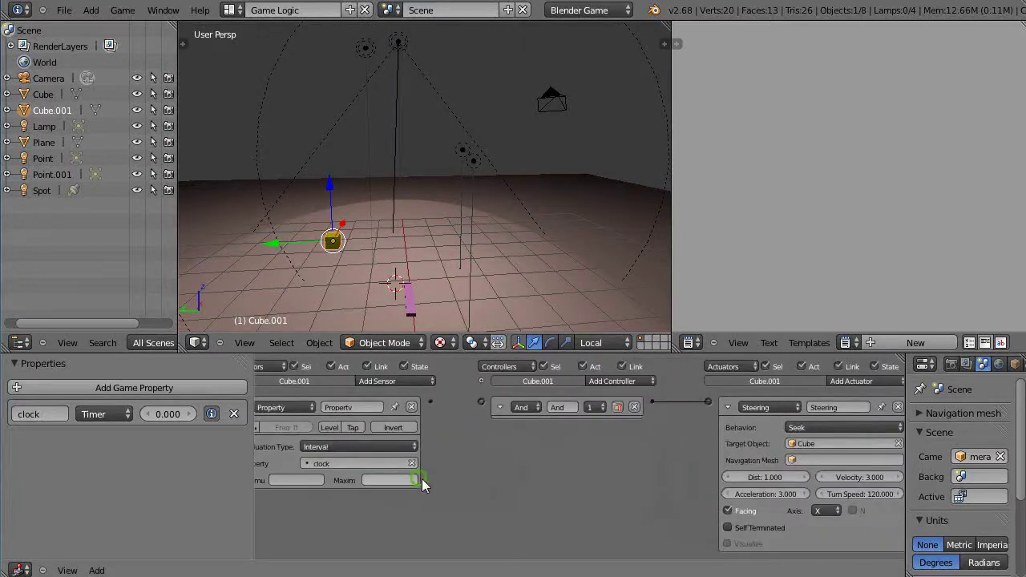
{"action": "scroll", "coordinate": [425, 477], "scroll_direction": "left", "scroll_amount": 3, "text": "ctrl"}
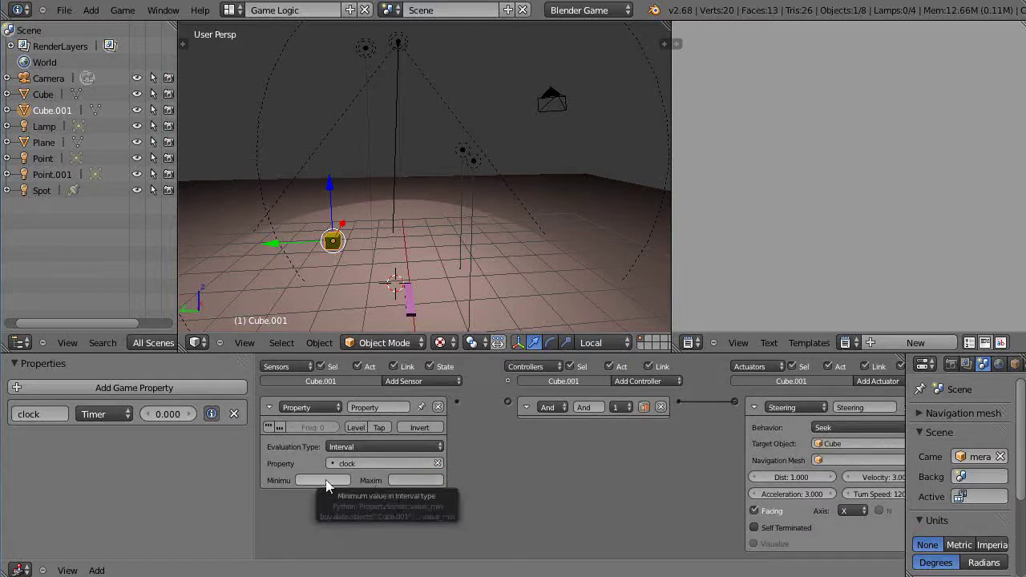
{"action": "left_click", "coordinate": [354, 447]}
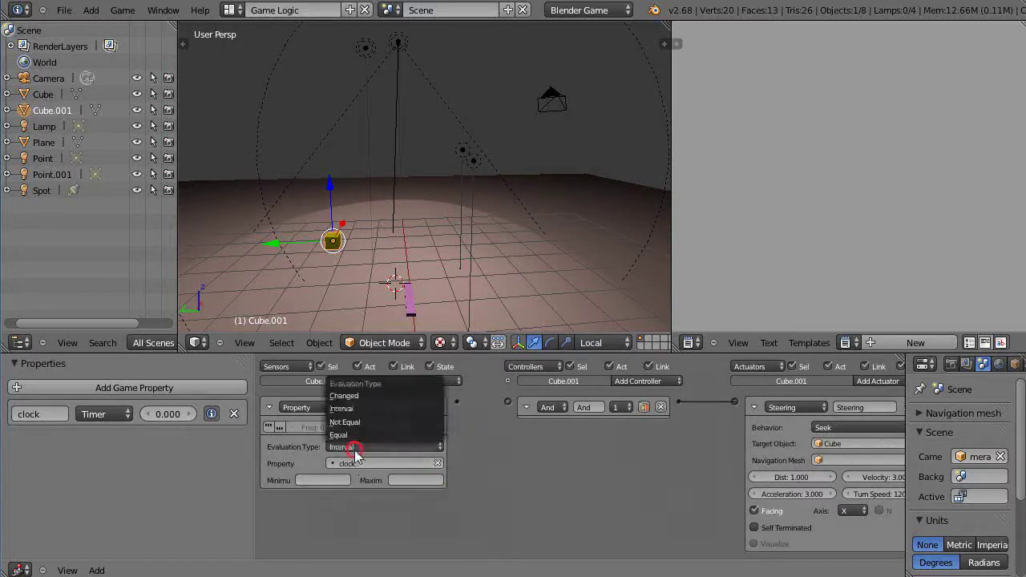
{"action": "left_click", "coordinate": [341, 434]}
{"action": "left_click", "coordinate": [350, 480]}
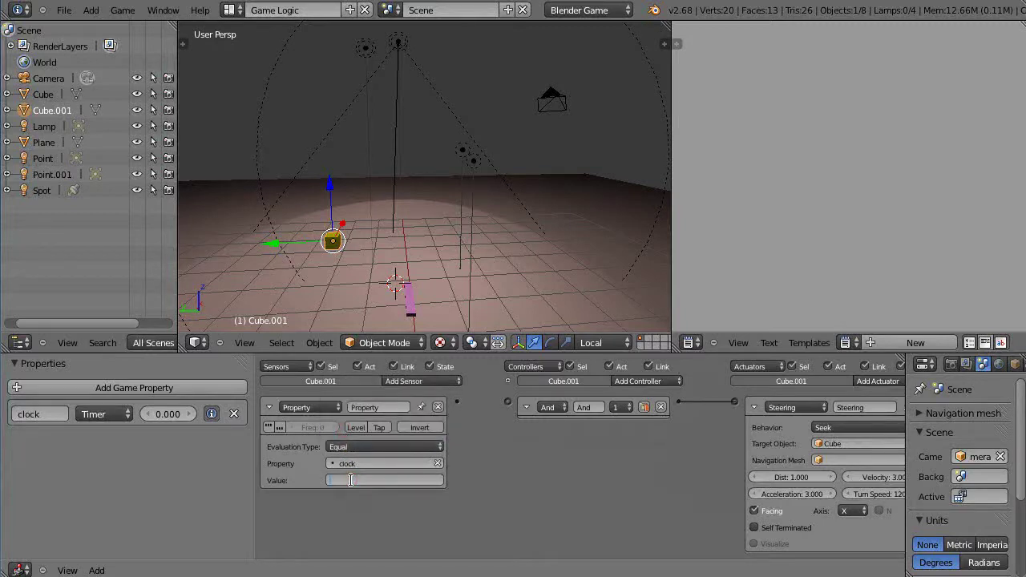
{"action": "type", "text": "10"}
{"action": "key", "text": "Return"}
Step: Link the Property sensor to the And controller and run the game
{"action": "left_click_drag", "start_coordinate": [456, 402], "coordinate": [507, 401]}
{"action": "middle_click_drag", "start_coordinate": [563, 483], "coordinate": [528, 480]}
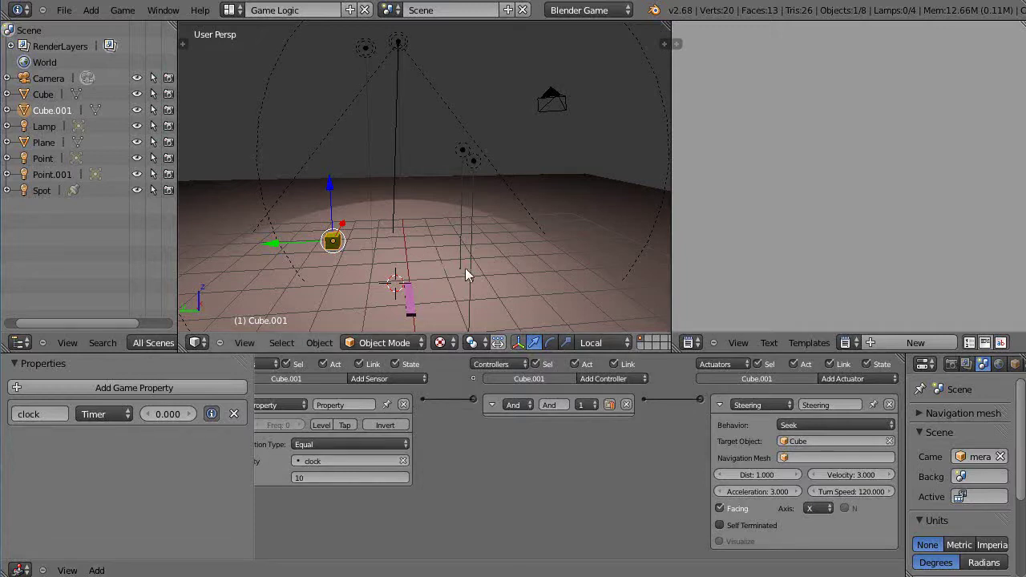
{"action": "key", "text": "p"}
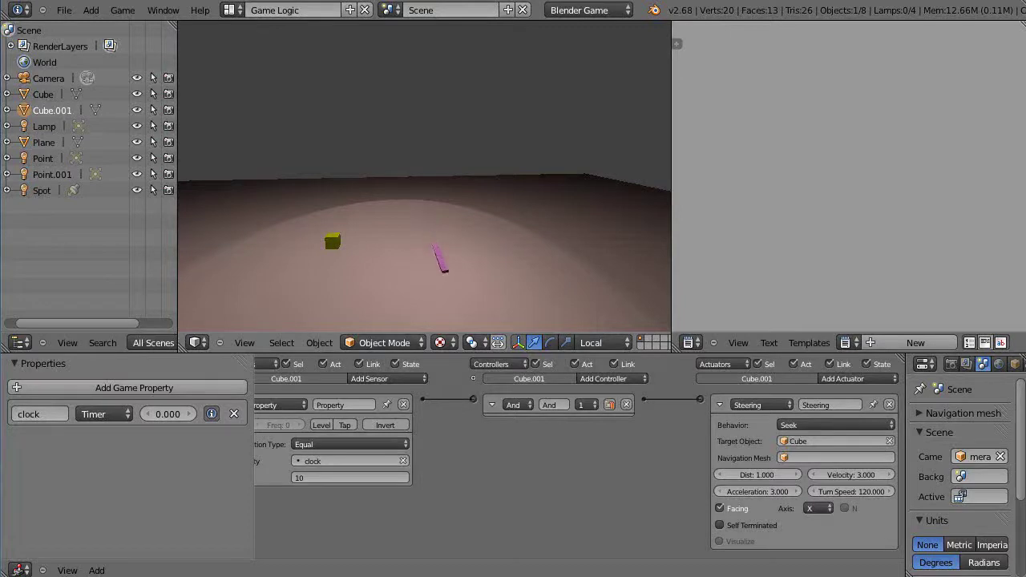
{"action": "key", "text": "Escape"}
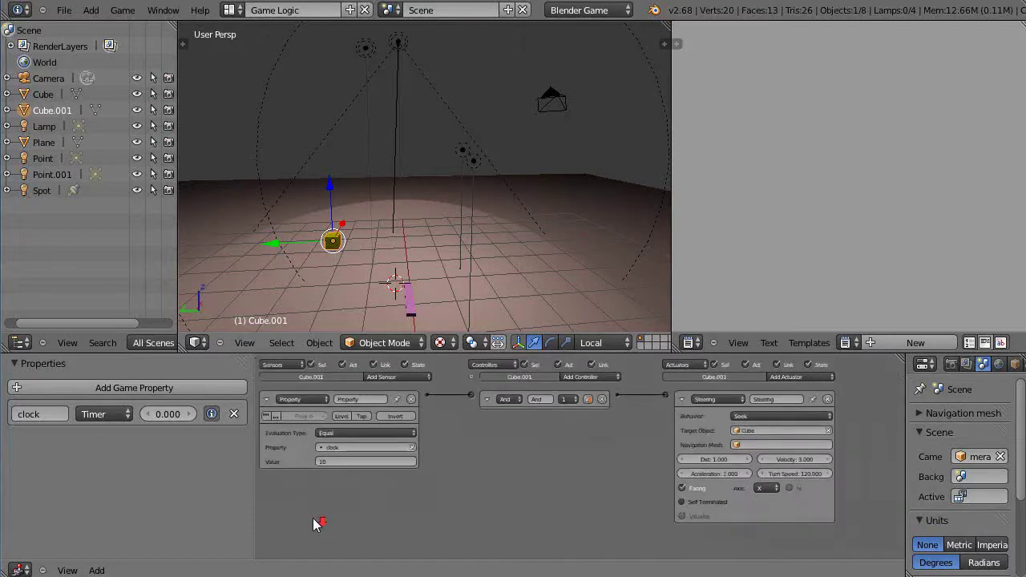
Step: Change the Property sensor to an Interval test with minimum 7 and maximum 8, then maximize the 3D view
{"action": "scroll", "coordinate": [313, 518], "scroll_direction": "up", "scroll_amount": 2}
{"action": "middle_click_drag", "start_coordinate": [314, 524], "coordinate": [469, 513]}
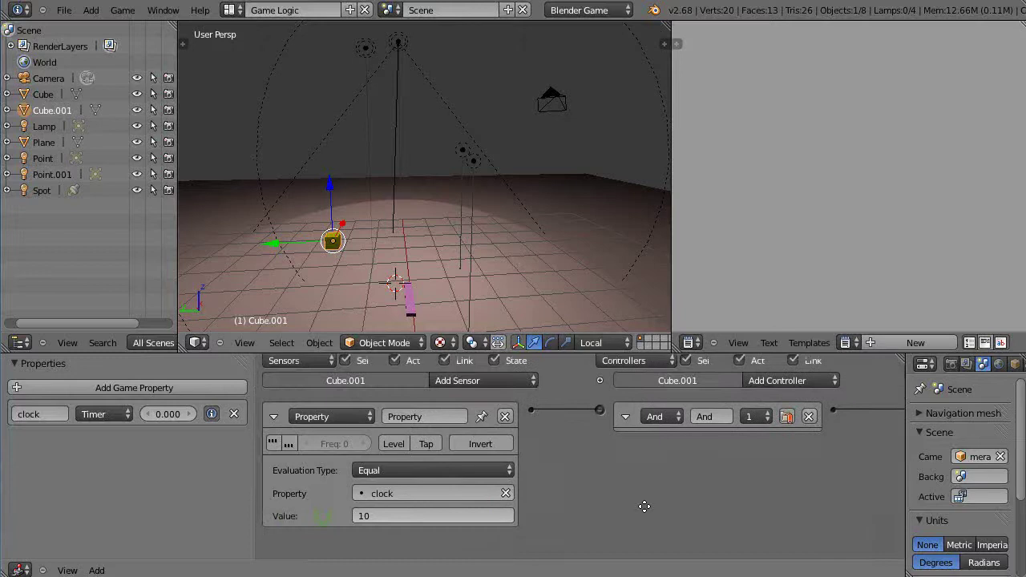
{"action": "left_click", "coordinate": [442, 471]}
{"action": "left_click", "coordinate": [379, 417]}
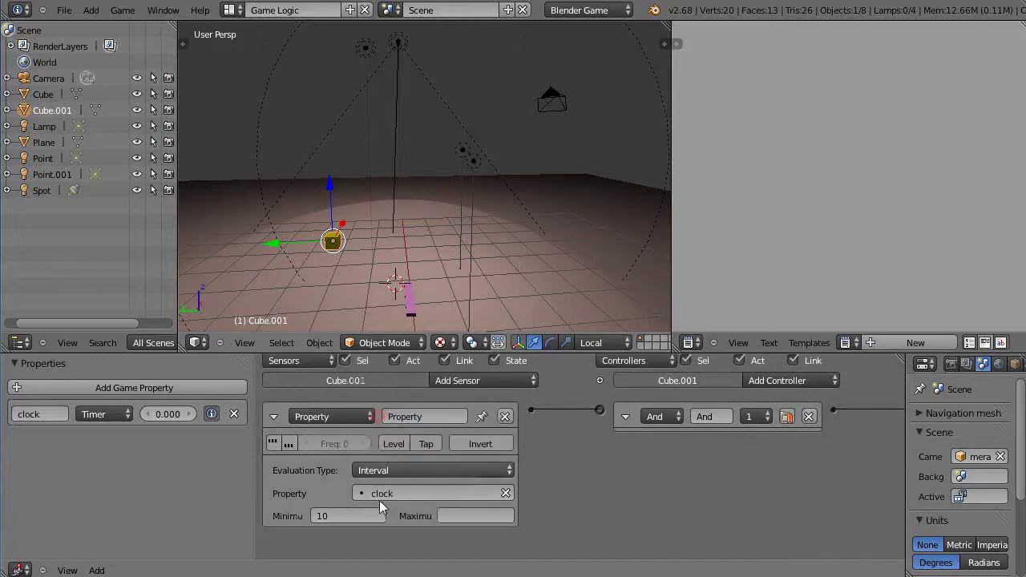
{"action": "left_click", "coordinate": [337, 516]}
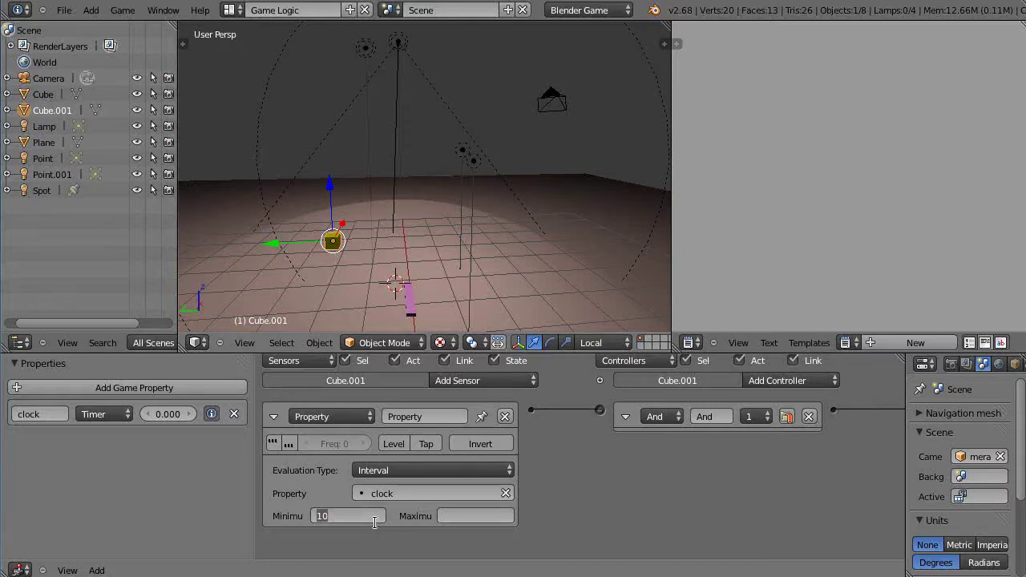
{"action": "type", "text": "7"}
{"action": "left_click", "coordinate": [460, 519]}
{"action": "type", "text": "8"}
{"action": "key", "text": "Return"}
{"action": "middle_click_drag", "start_coordinate": [758, 501], "coordinate": [390, 485]}
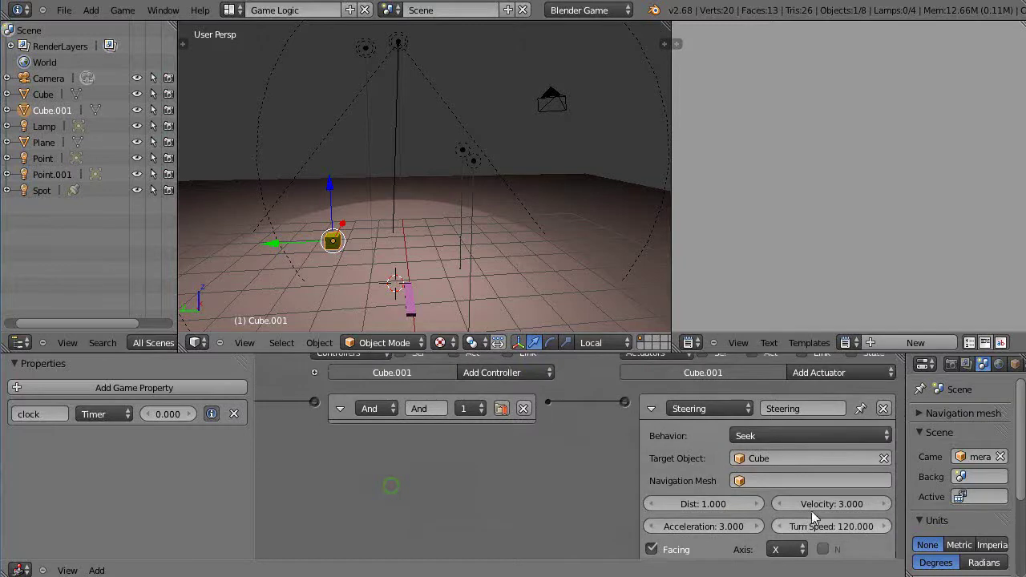
{"action": "middle_click_drag", "start_coordinate": [467, 483], "coordinate": [740, 504]}
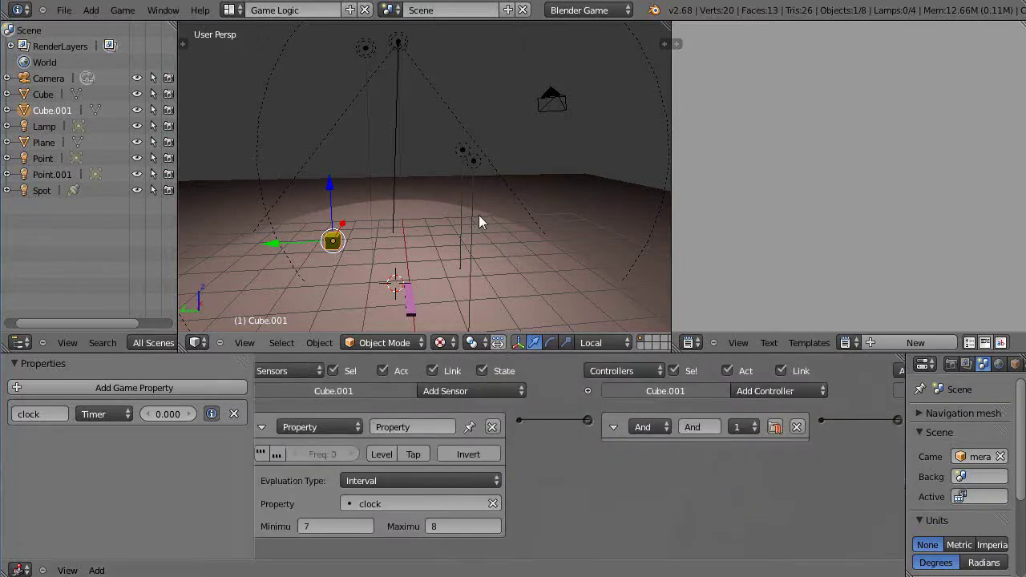
{"action": "key", "text": "ctrl+Up"}
{"action": "middle_click_drag", "start_coordinate": [412, 270], "coordinate": [425, 355]}
{"action": "middle_click_drag", "start_coordinate": [528, 419], "coordinate": [562, 433]}
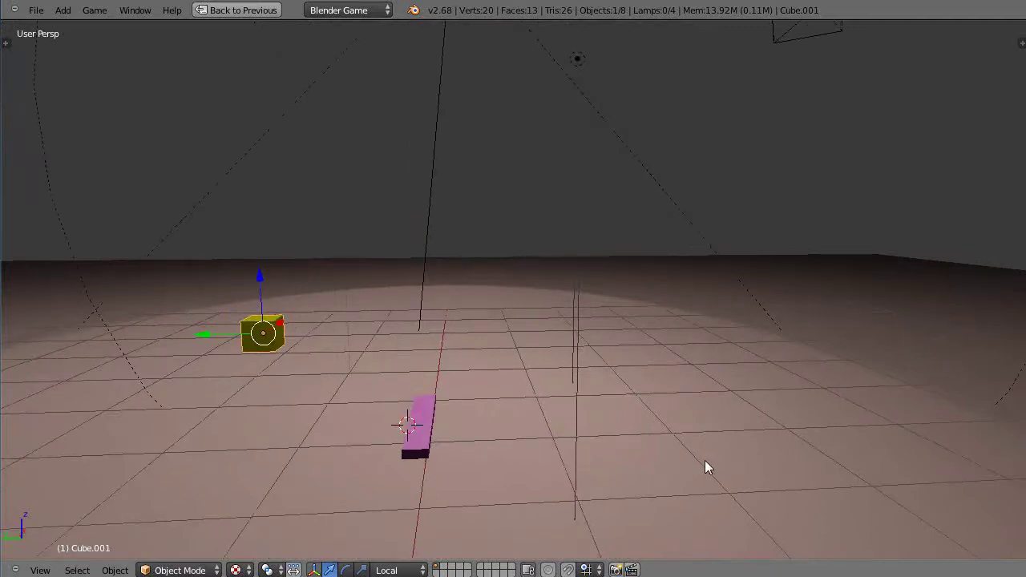
{"action": "key", "text": "p"}
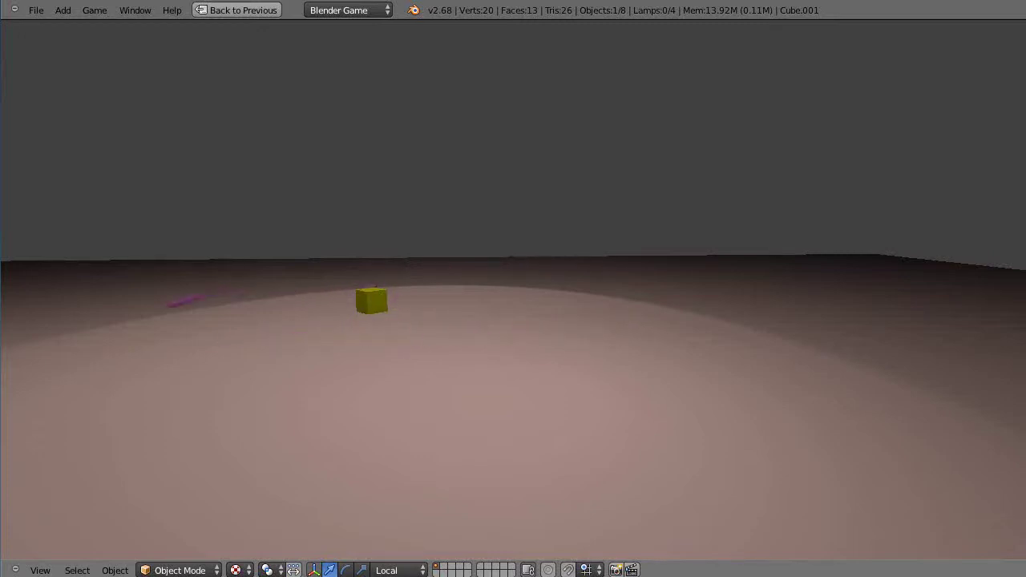
{"action": "key", "text": "Escape"}
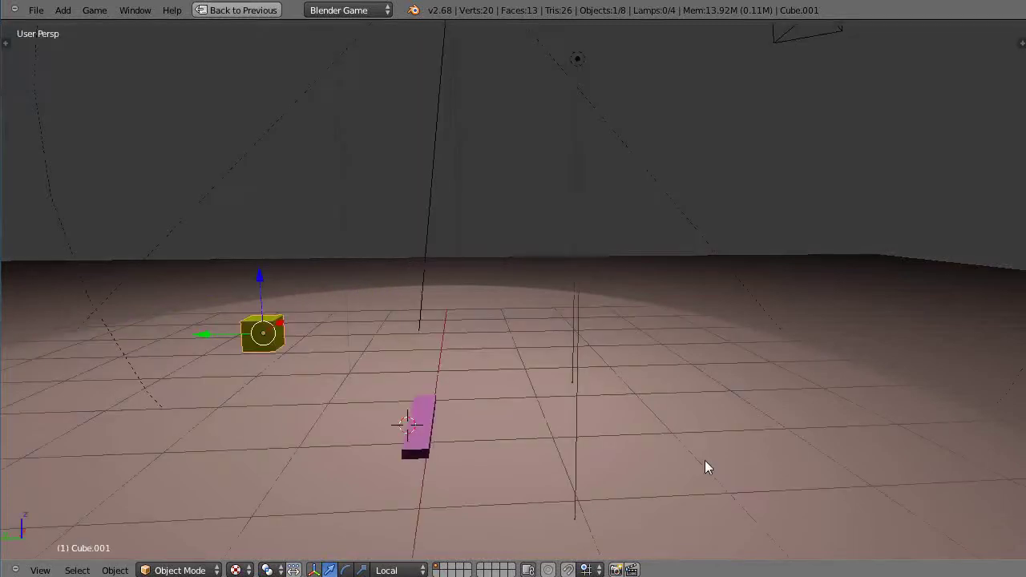
{"action": "key", "text": "ctrl+Up"}
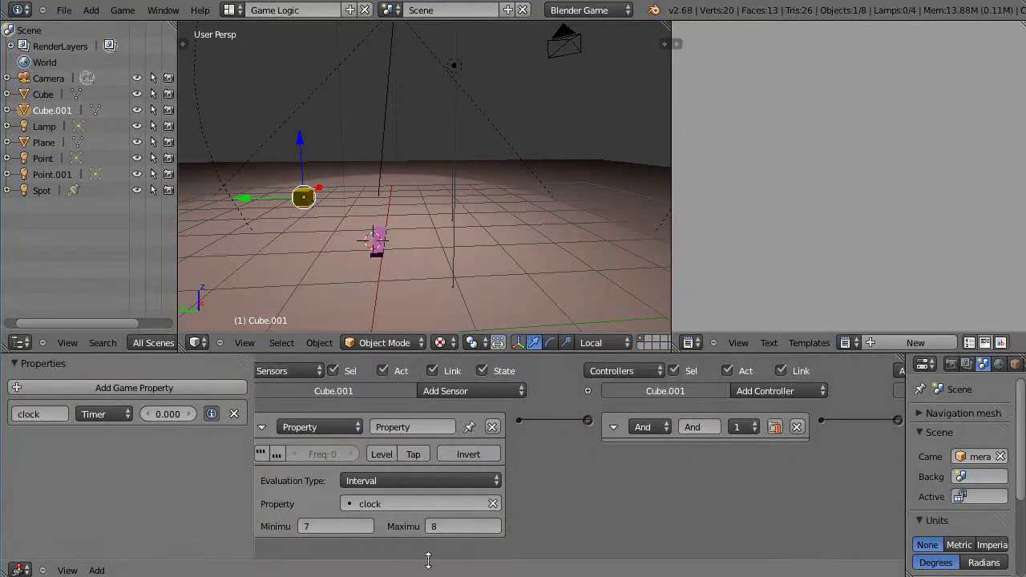
Step: Set the sensor's clock interval to minimum 5 and maximum 25
{"action": "left_click", "coordinate": [298, 523]}
{"action": "left_click", "coordinate": [449, 527]}
{"action": "type", "text": "25"}
{"action": "key", "text": "Return"}
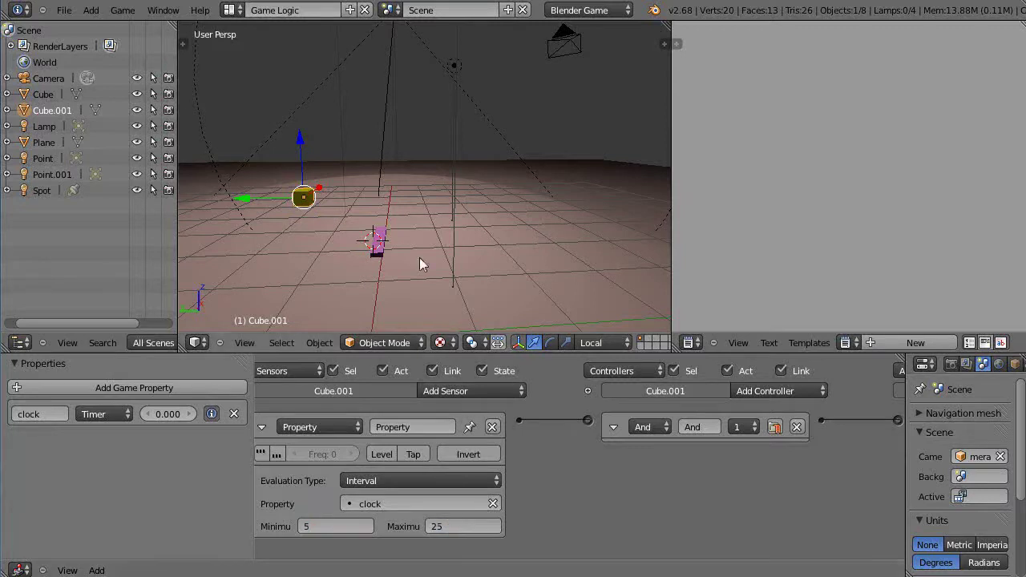
Step: Switch to the Default screen layout and run the game
{"action": "left_click", "coordinate": [228, 11]}
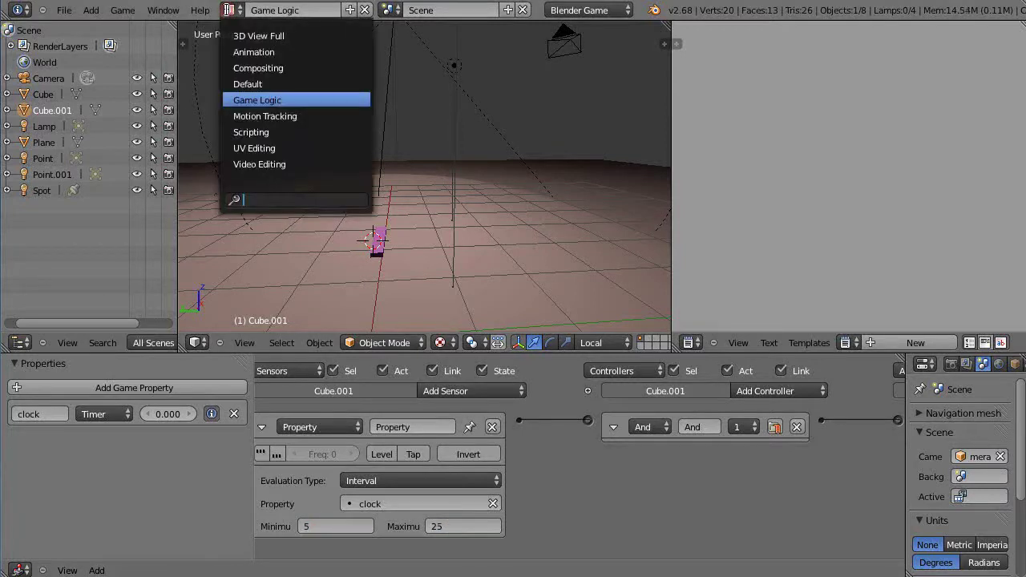
{"action": "left_click", "coordinate": [255, 84]}
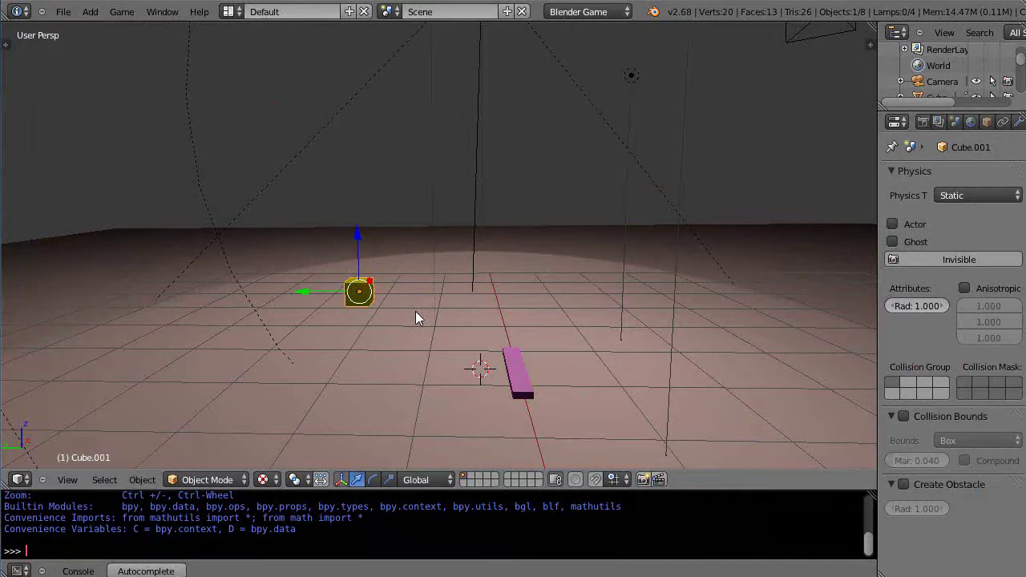
{"action": "key", "text": "p"}
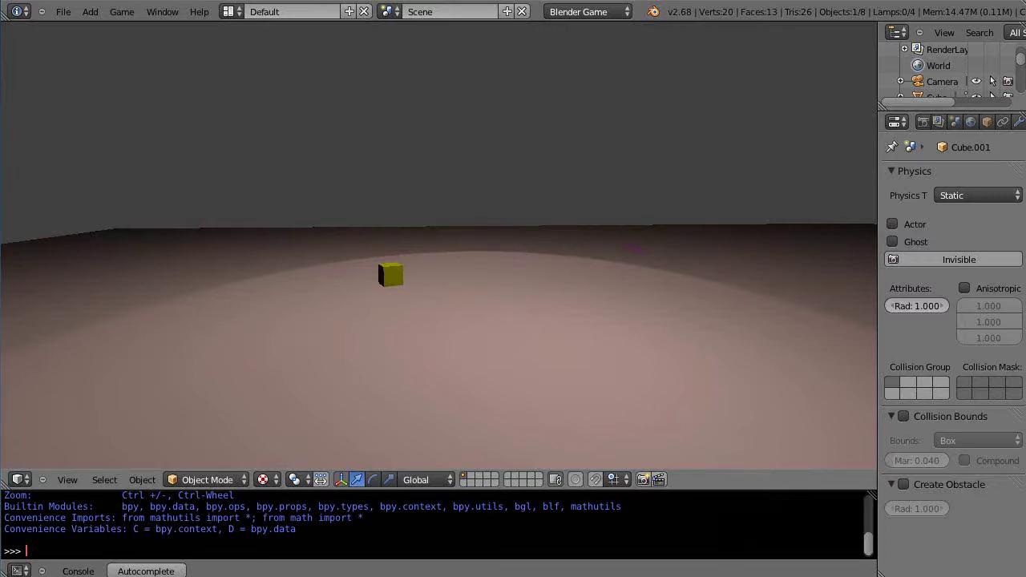
{"action": "key", "text": "Escape"}
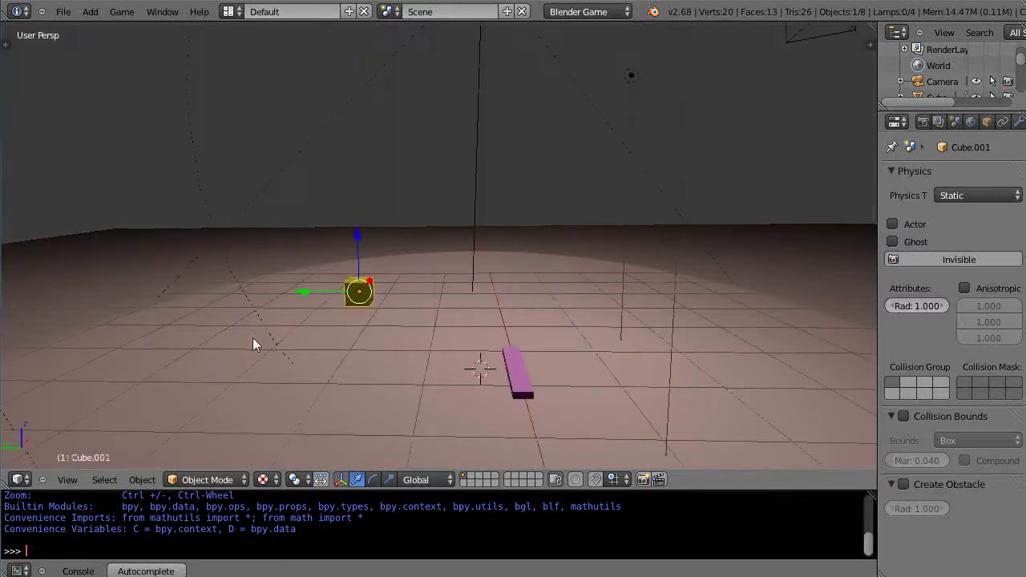
Step: Return to the Game Logic layout and check clock's type list, leaving it as Timer
{"action": "left_click", "coordinate": [229, 11]}
{"action": "left_click", "coordinate": [255, 101]}
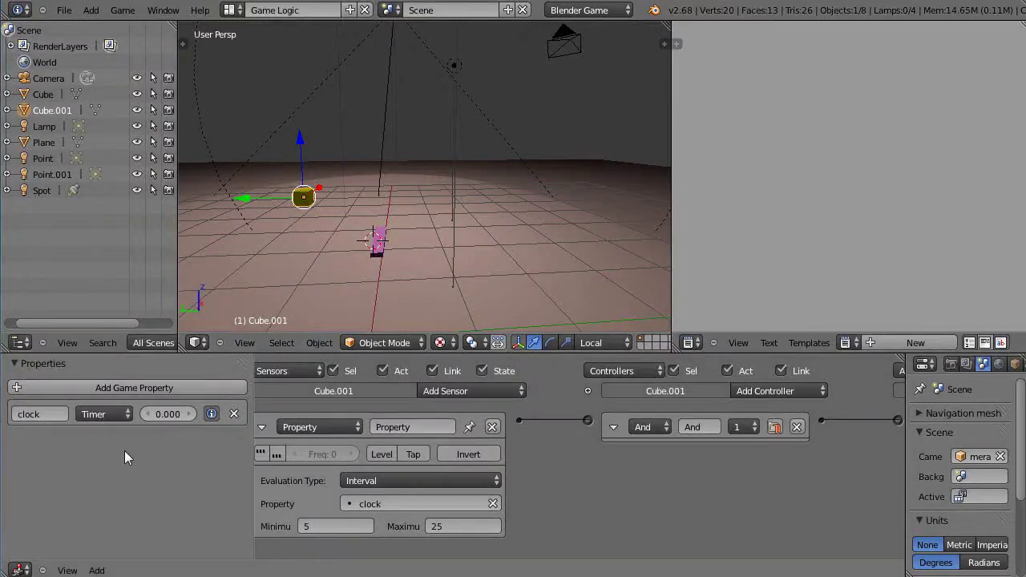
{"action": "left_click", "coordinate": [100, 420]}
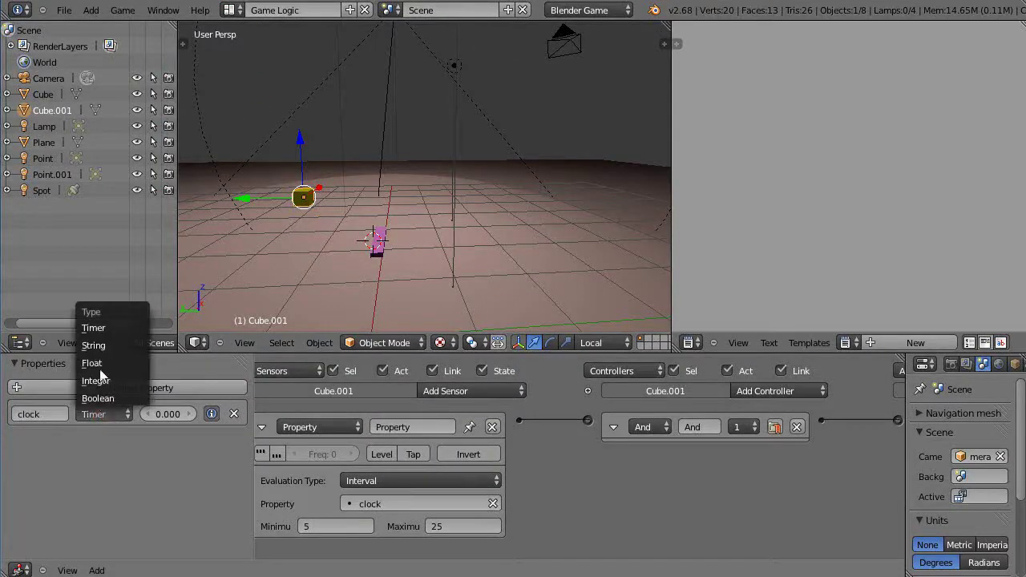
{"action": "left_click", "coordinate": [102, 313]}
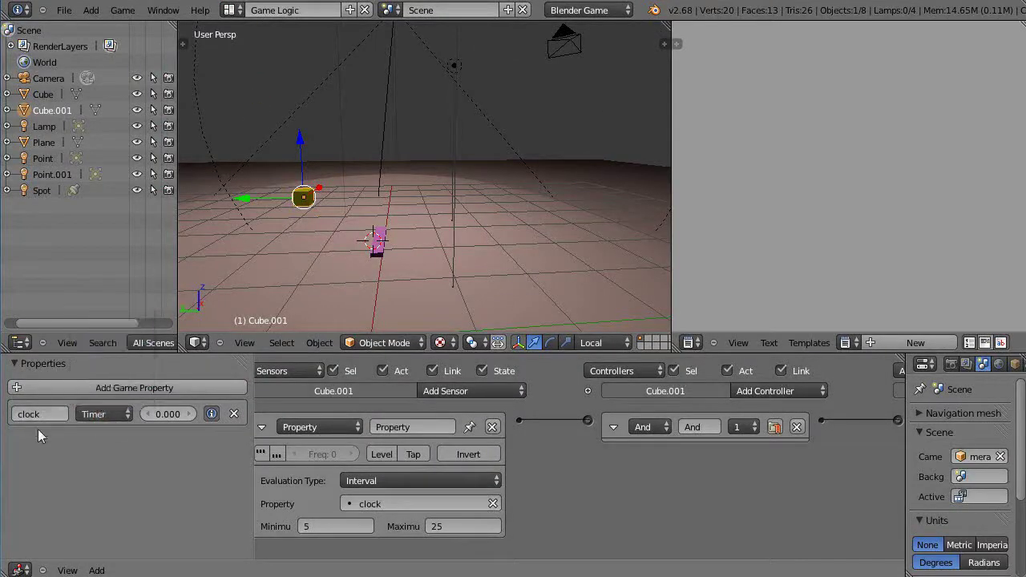